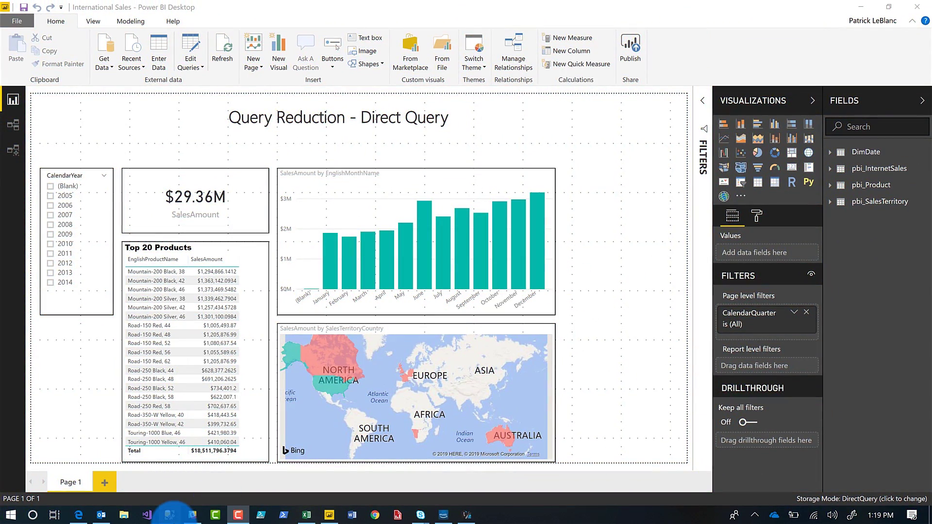
Tick 2012 alongside 2011 in the CalendarYear slicer, bringing sales to $12.92M
{"action": "mouse_move", "coordinate": [101, 514]}
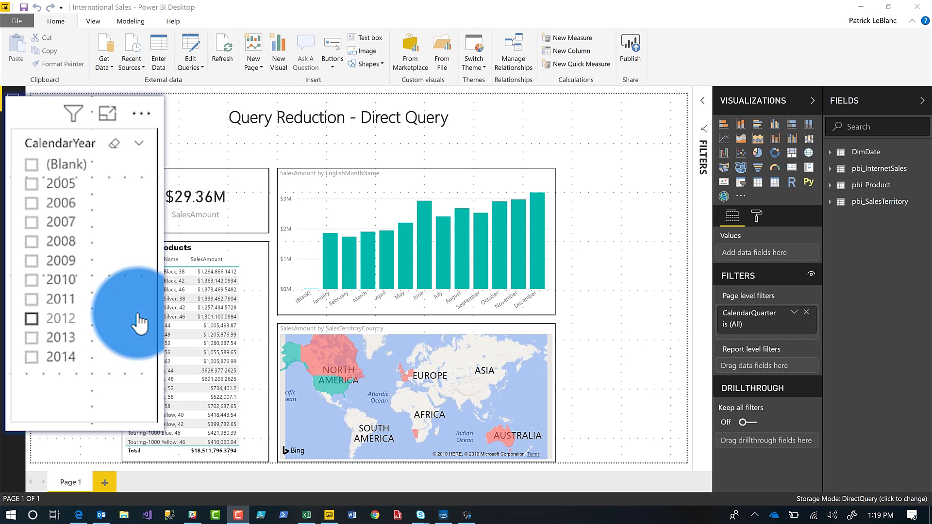
{"action": "left_click", "coordinate": [69, 325]}
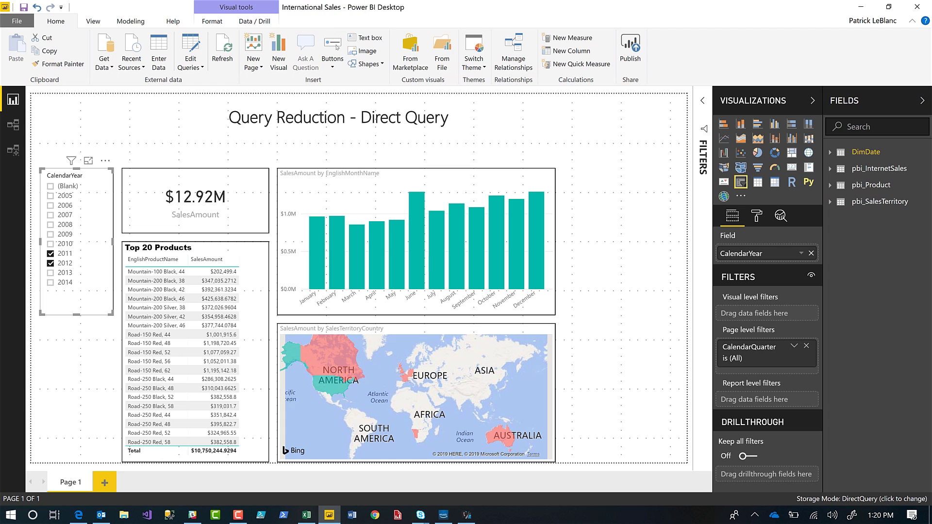
Bring DAX Studio in front of the report and maximize it
{"action": "key", "text": "alt+Tab"}
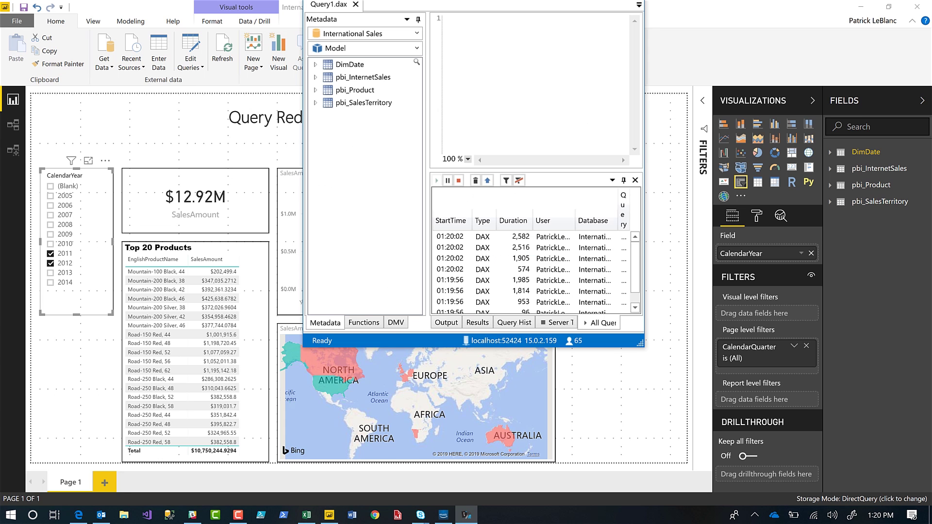
{"action": "left_click_drag", "start_coordinate": [467, 1], "coordinate": [456, 8]}
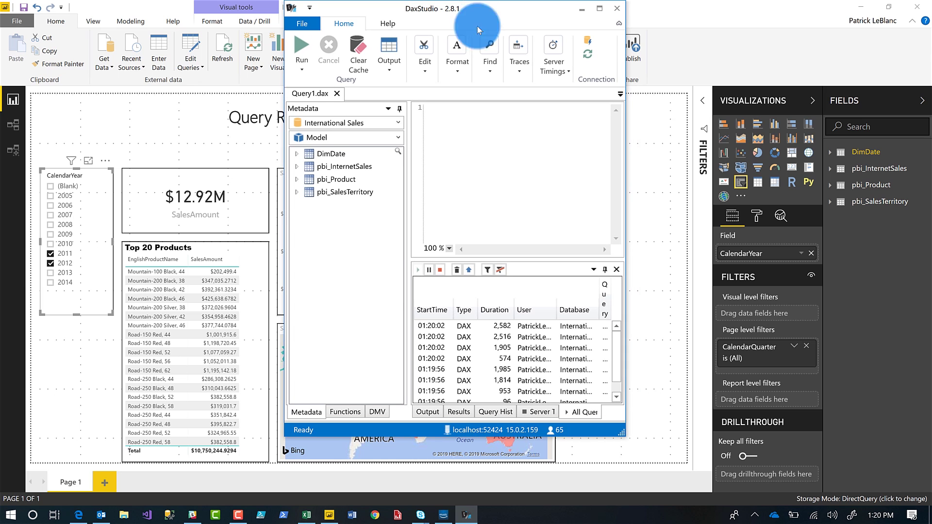
{"action": "left_click", "coordinate": [599, 15]}
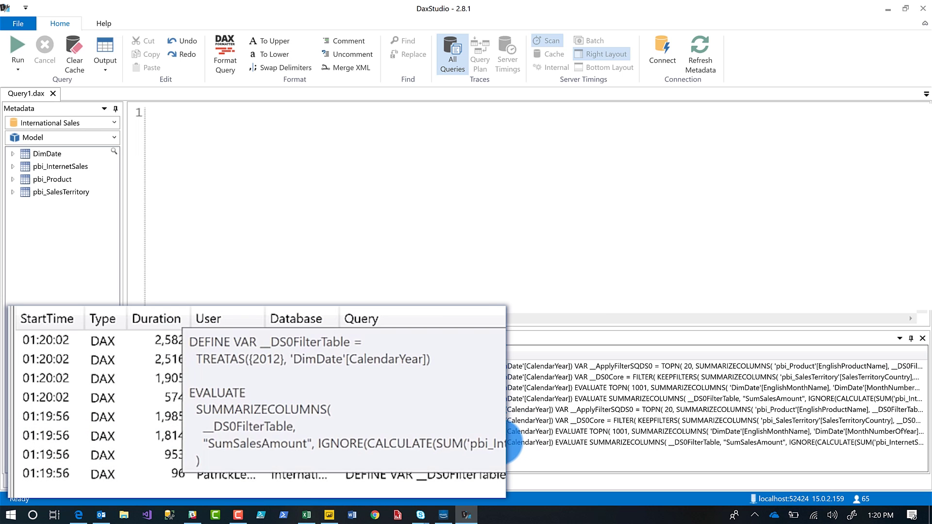
Load the 574 ms traced sales query for 2012 and 2011 into the editor, then clear the trace list
{"action": "double_click", "coordinate": [518, 442]}
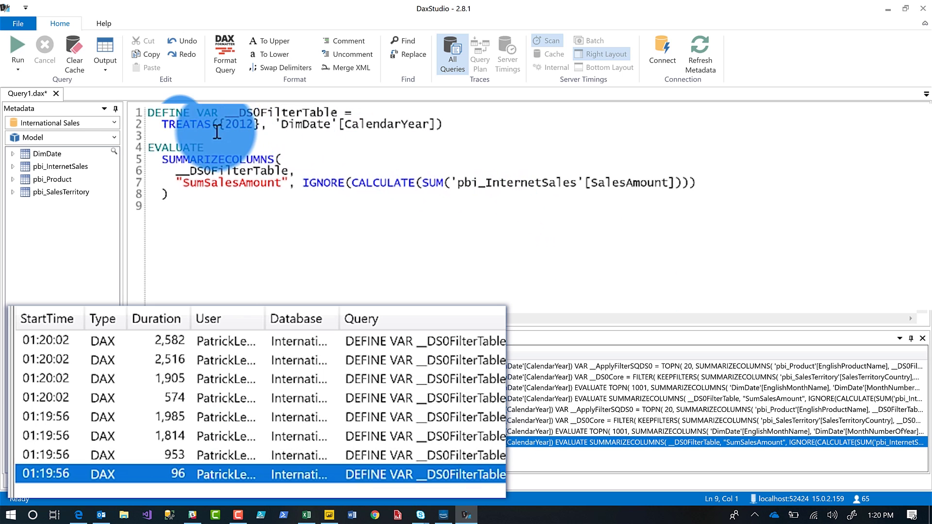
{"action": "key", "text": "ctrl+a"}
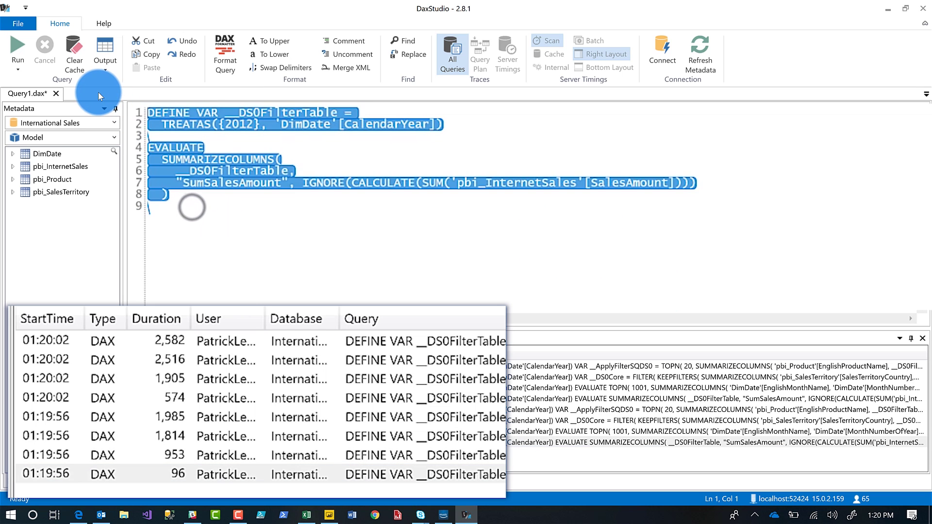
{"action": "key", "text": "Delete"}
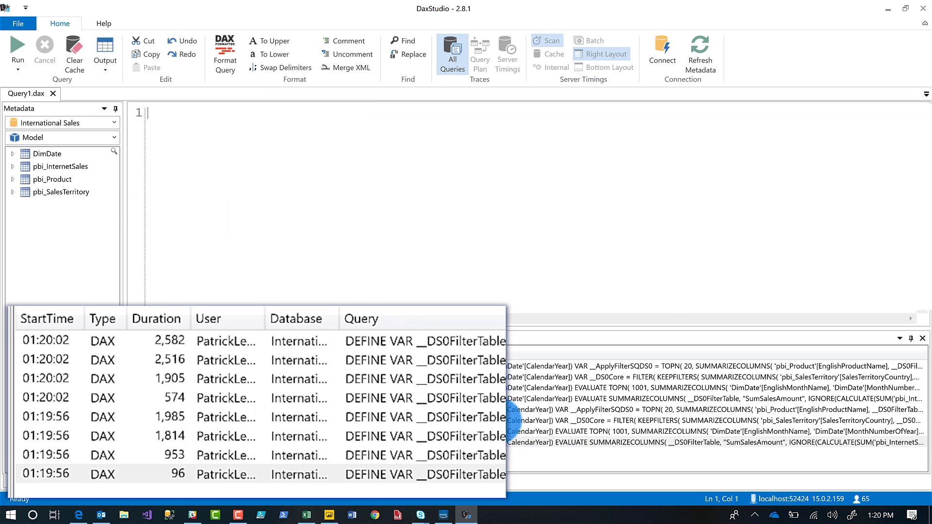
{"action": "double_click", "coordinate": [512, 399]}
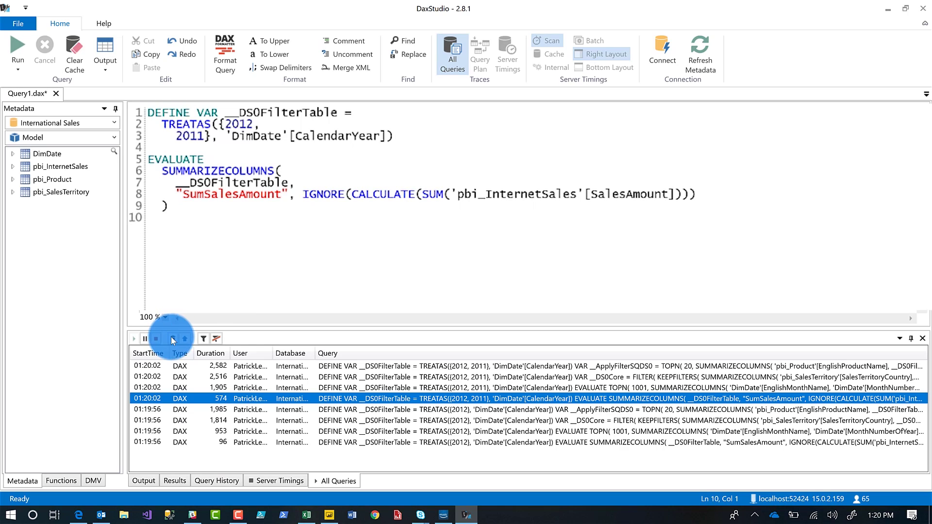
{"action": "left_click", "coordinate": [172, 339]}
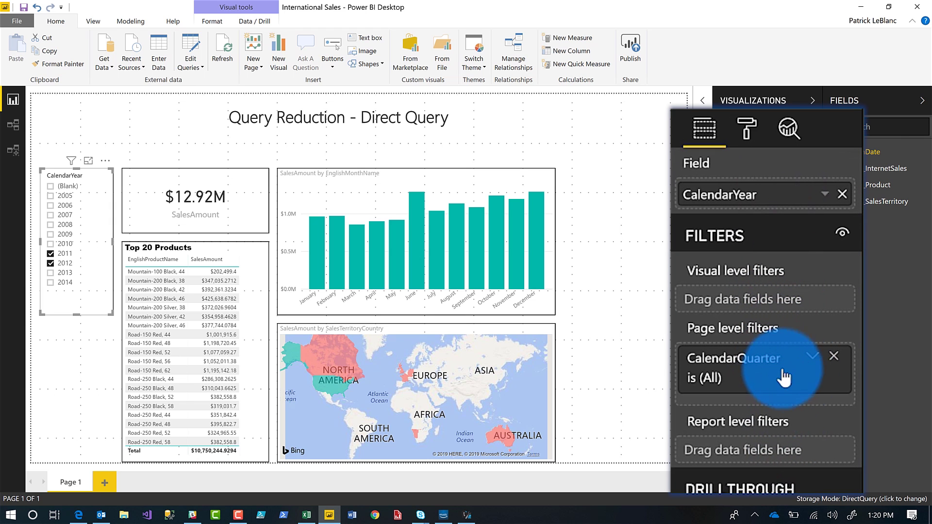
Limit the CalendarQuarter page filter to quarters 1 and 2, showing $5.91M January–June sales
{"action": "left_click", "coordinate": [794, 345]}
{"action": "scroll", "coordinate": [772, 364], "scroll_direction": "down", "scroll_amount": 5}
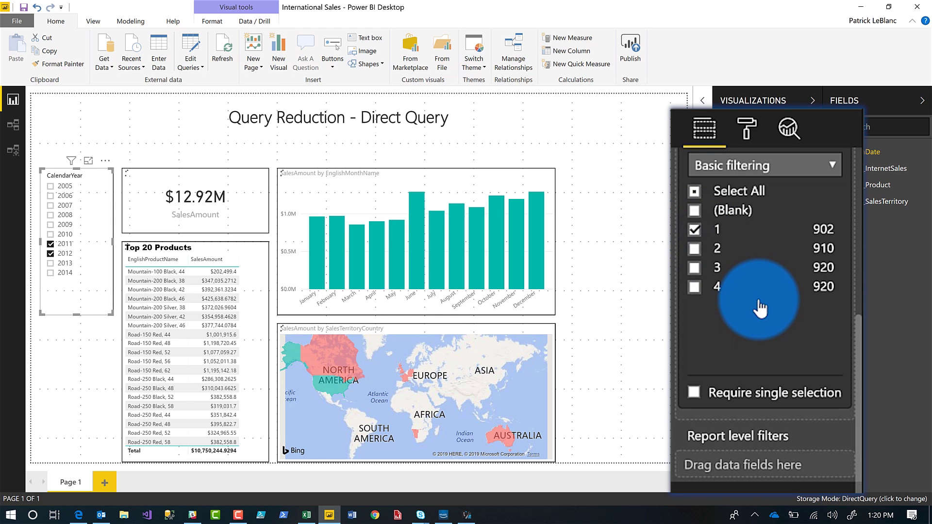
{"action": "left_click", "coordinate": [696, 250]}
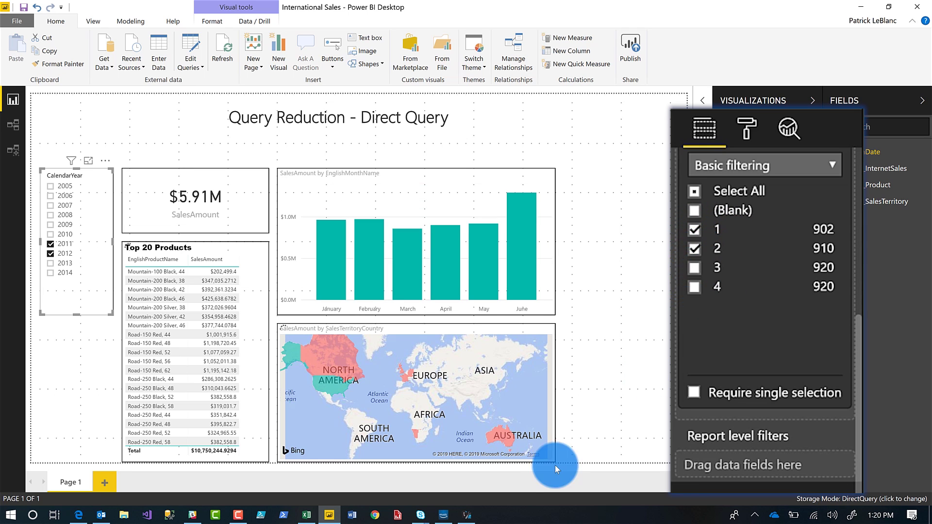
{"action": "left_click", "coordinate": [467, 516]}
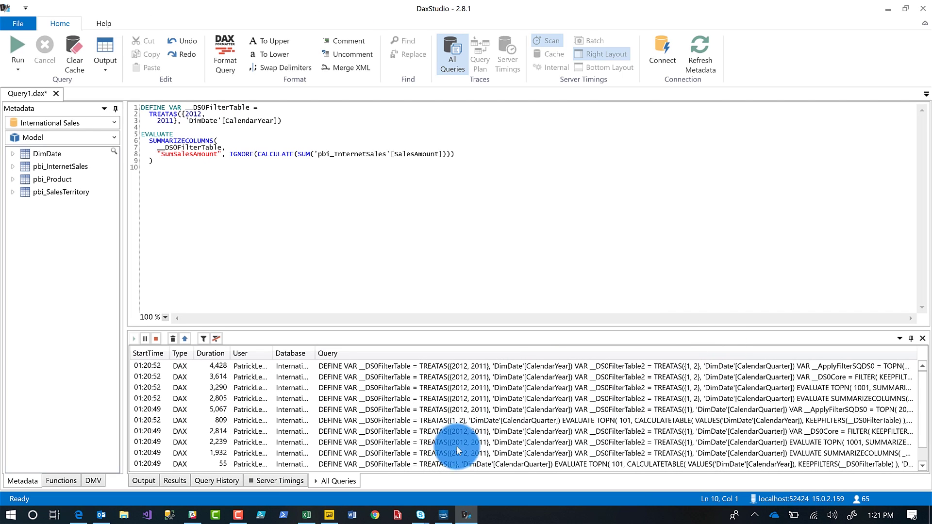
Load the top-products query for years 2012, 2011 and quarters 1–2, clear the trace, and minimize DAX Studio
{"action": "double_click", "coordinate": [456, 465]}
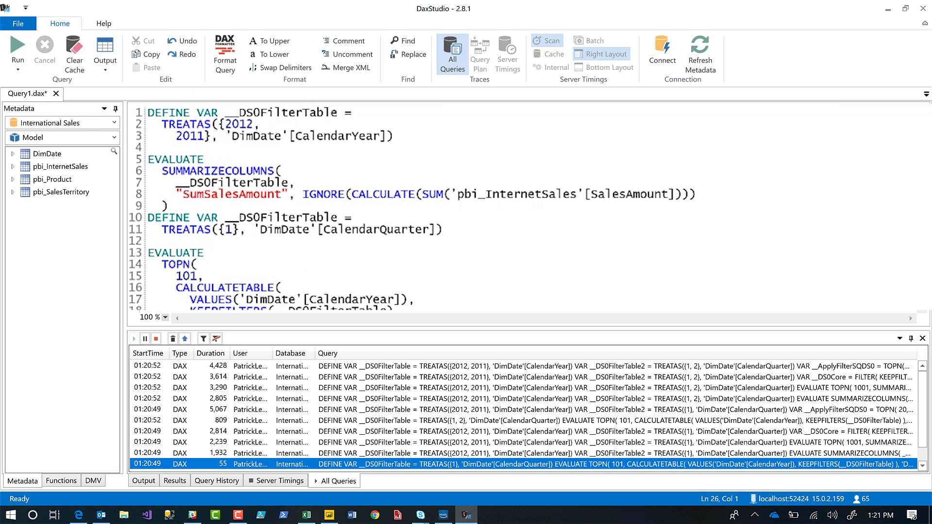
{"action": "key", "text": "ctrl+a"}
{"action": "key", "text": "Delete"}
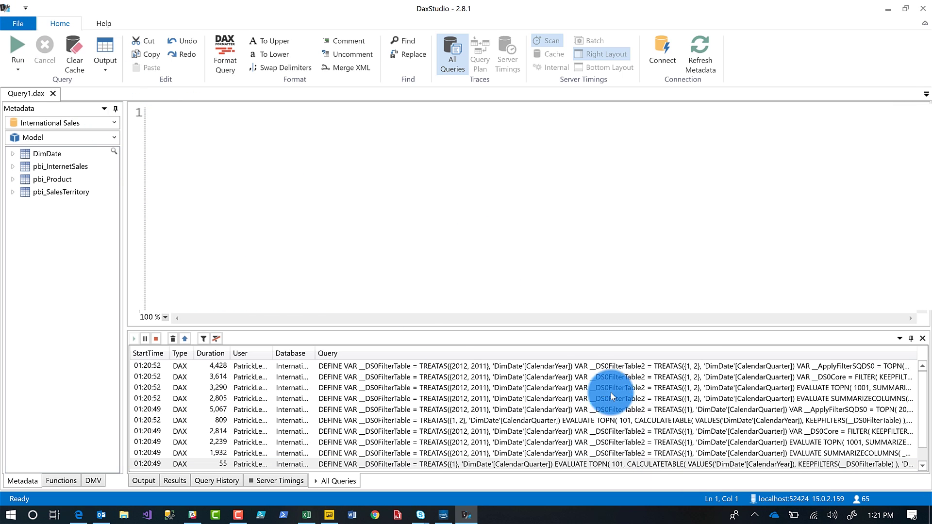
{"action": "double_click", "coordinate": [589, 369]}
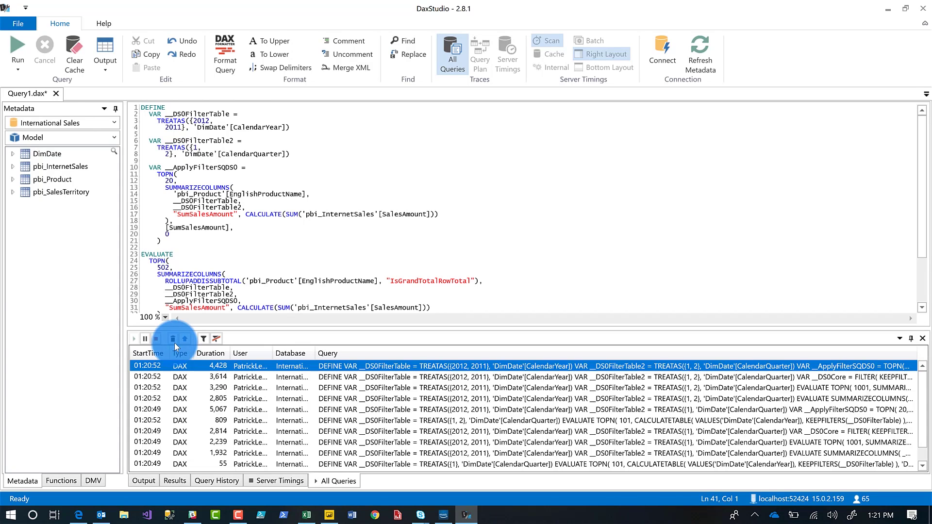
{"action": "left_click", "coordinate": [173, 340]}
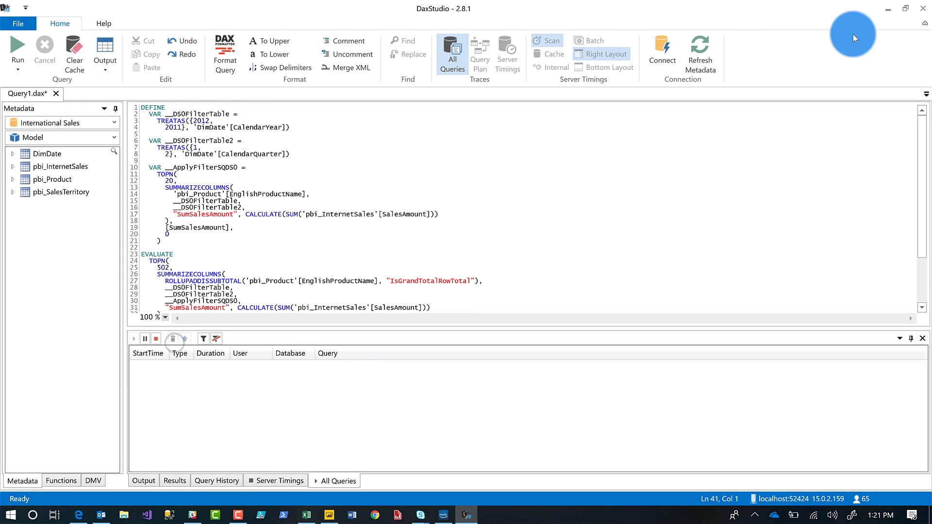
{"action": "left_click", "coordinate": [885, 12]}
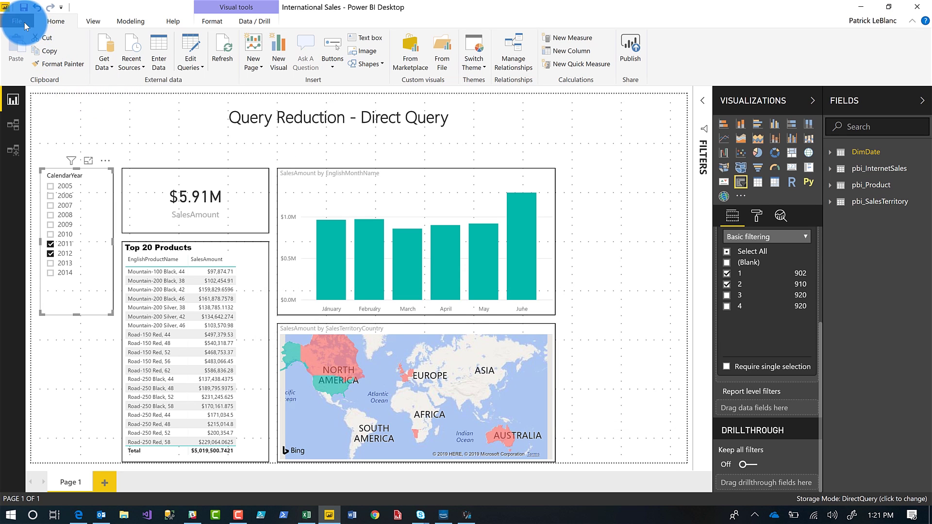
In Query reduction options, tick Apply buttons for both slicer selections and filter selections
{"action": "left_click", "coordinate": [22, 22]}
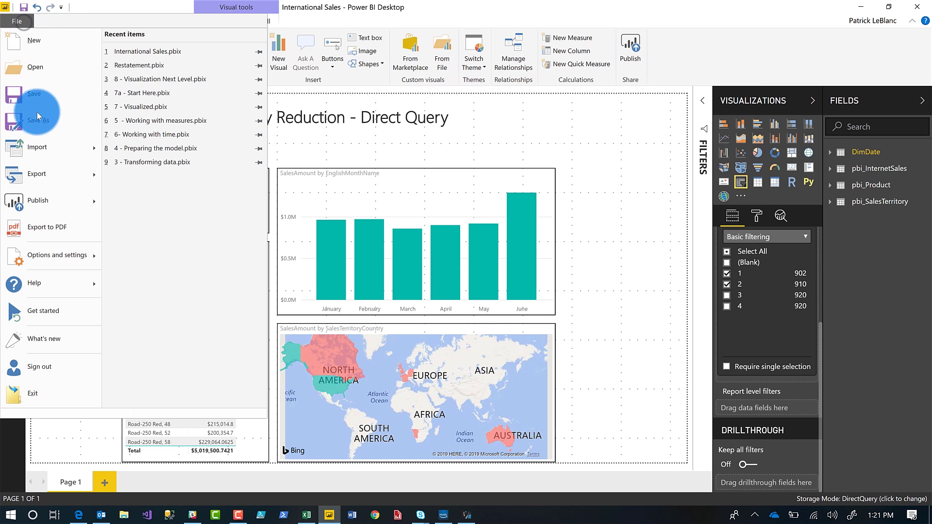
{"action": "left_click", "coordinate": [69, 252]}
{"action": "left_click", "coordinate": [141, 87]}
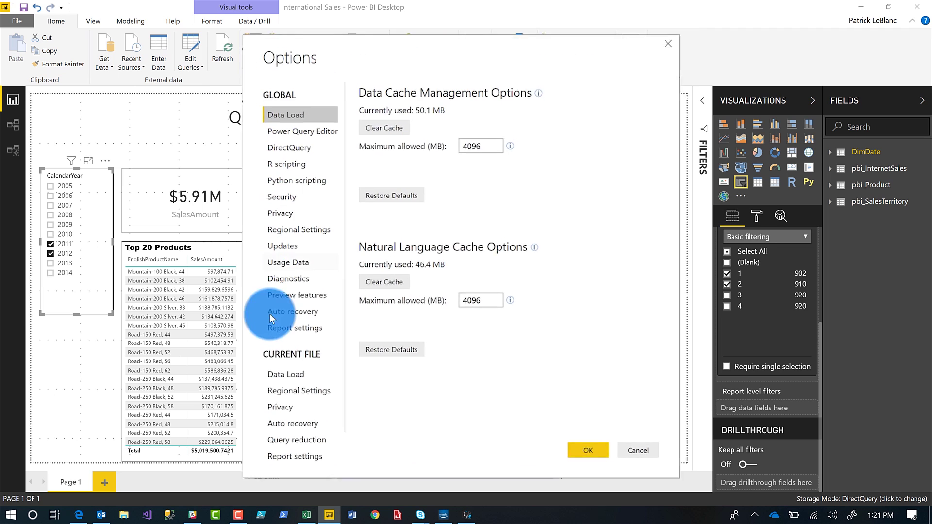
{"action": "left_click", "coordinate": [264, 465]}
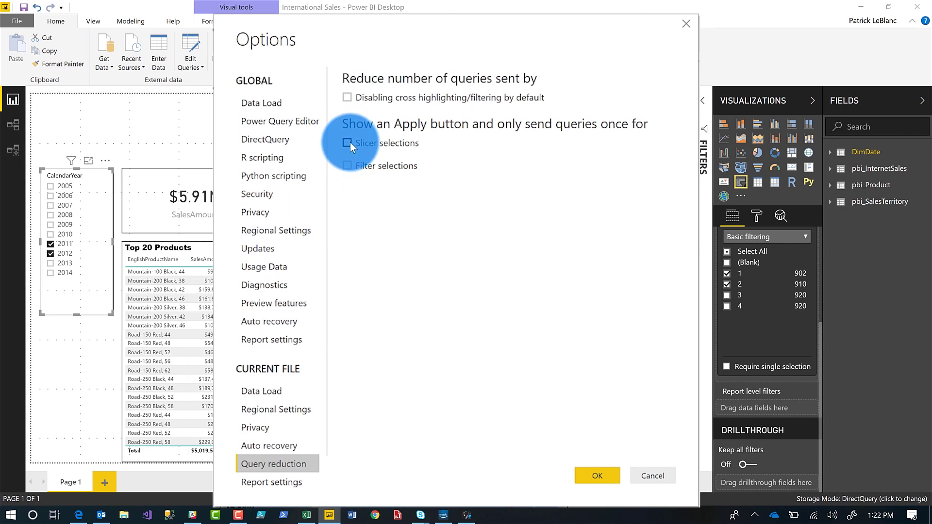
{"action": "left_click", "coordinate": [349, 143]}
{"action": "left_click", "coordinate": [350, 167]}
{"action": "left_click", "coordinate": [591, 476]}
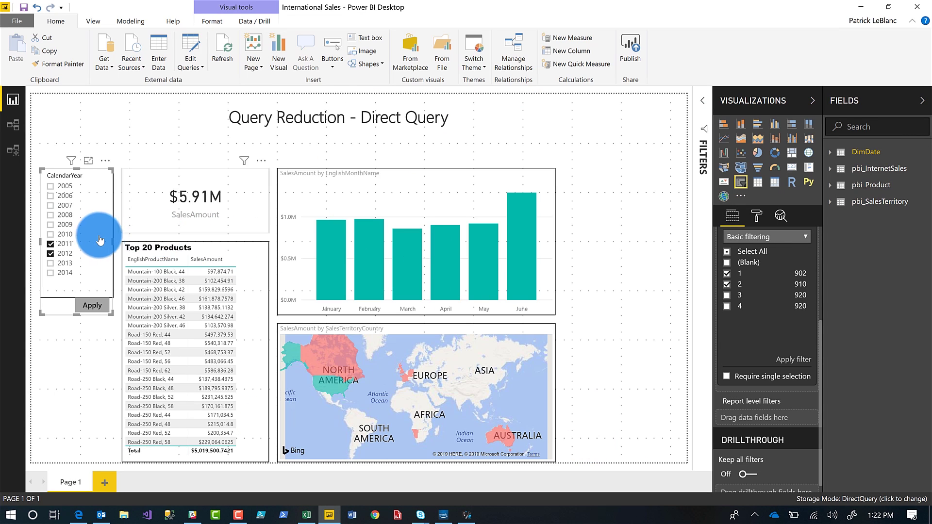
Change the year slicer to 2010 and 2011 and apply it, producing one traced query and $3.22M
{"action": "left_click", "coordinate": [50, 243]}
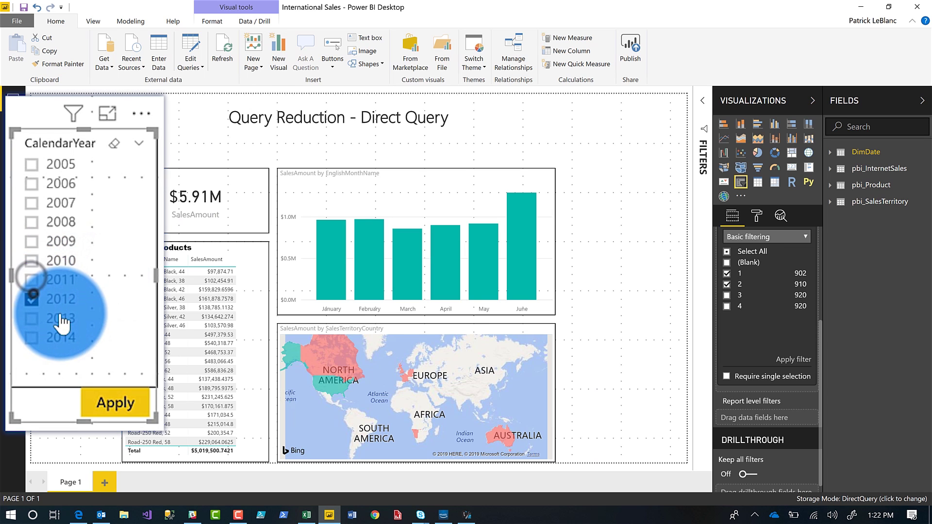
{"action": "left_click", "coordinate": [50, 253]}
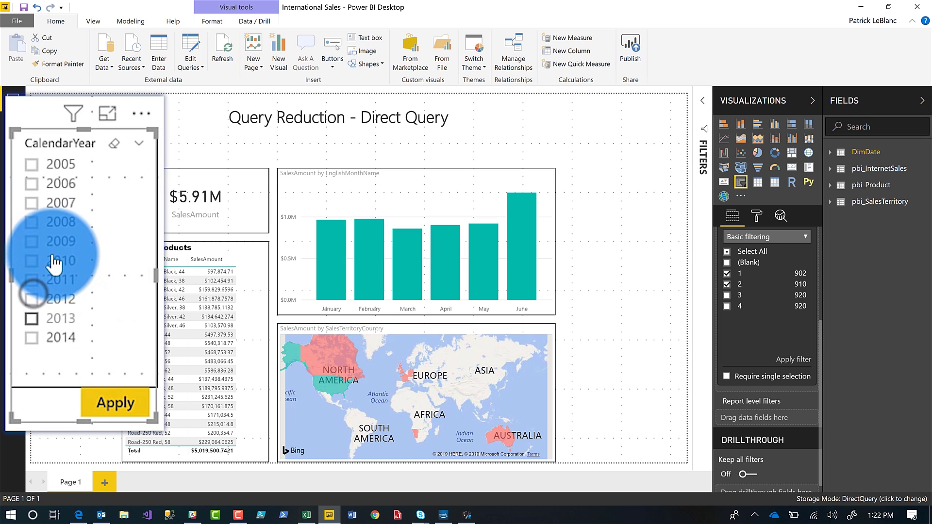
{"action": "left_click", "coordinate": [34, 281]}
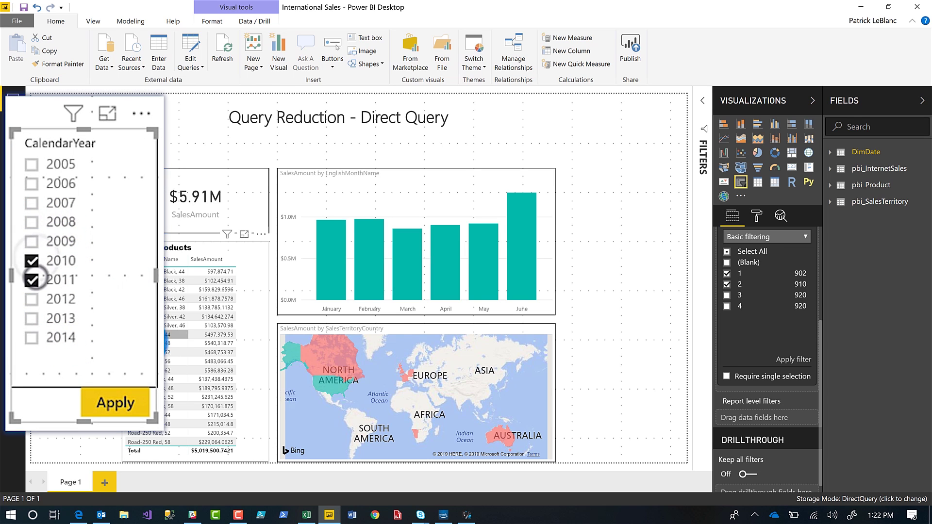
{"action": "left_click", "coordinate": [464, 514]}
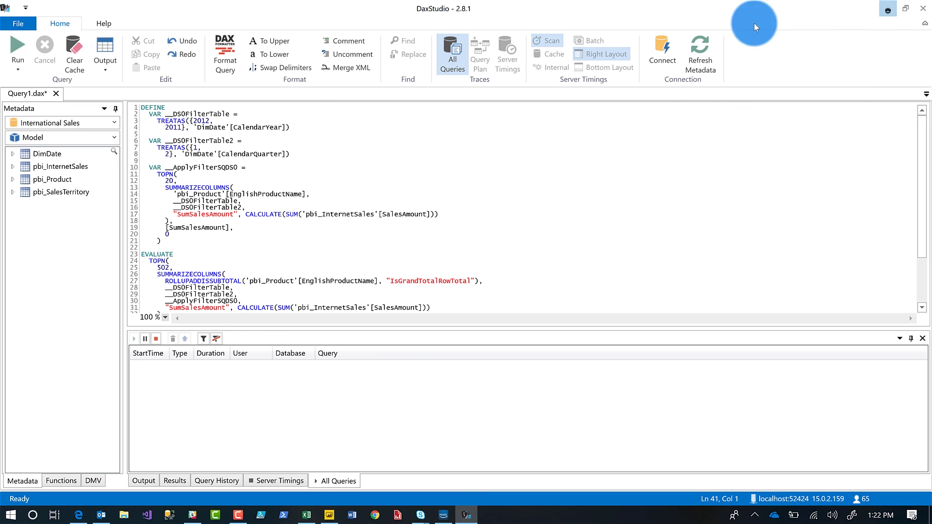
{"action": "key", "text": "alt+Tab"}
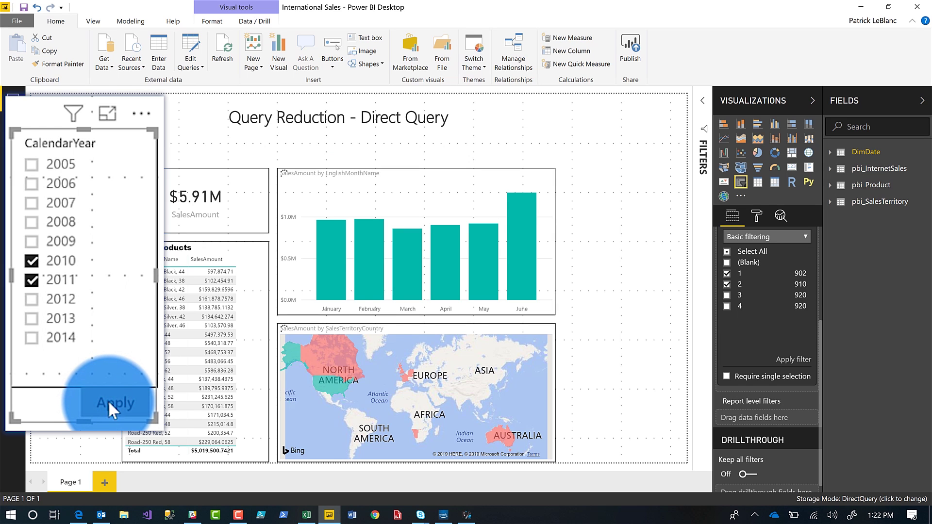
{"action": "left_click", "coordinate": [111, 410]}
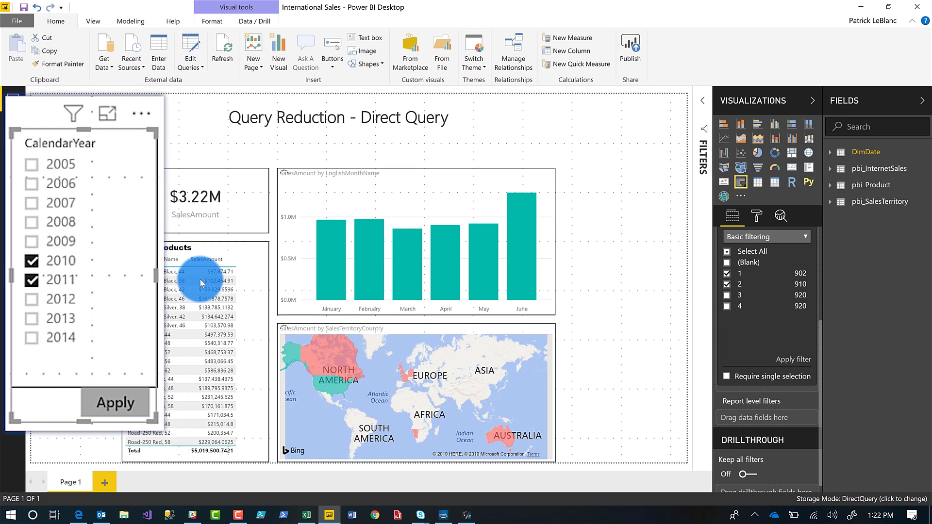
{"action": "left_click", "coordinate": [462, 516]}
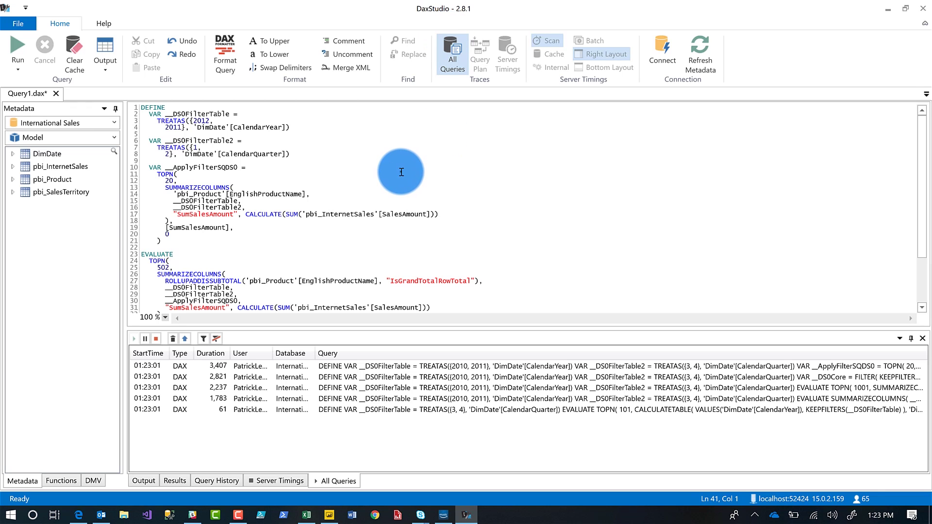
Empty DAX Studio's query editor and trace list, then return to the Power BI report
{"action": "key", "text": "ctrl+a"}
{"action": "key", "text": "Delete"}
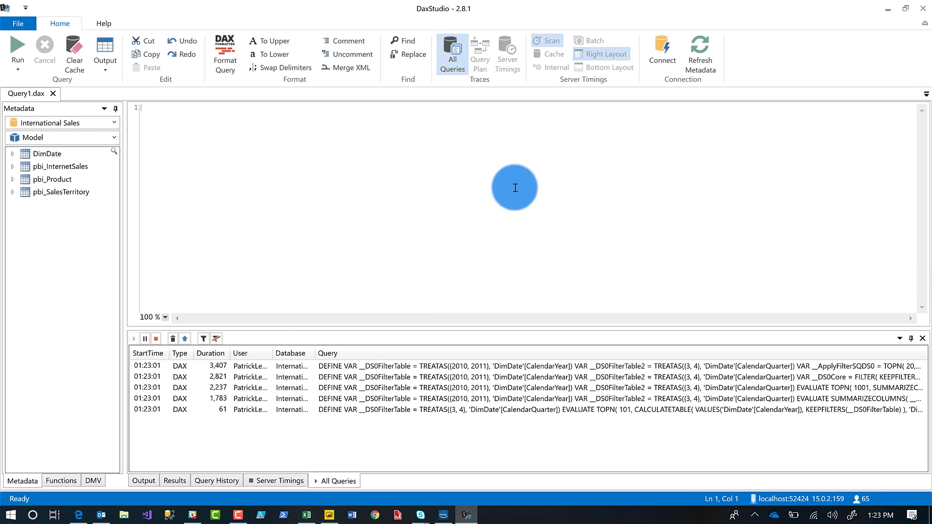
{"action": "left_click", "coordinate": [173, 338]}
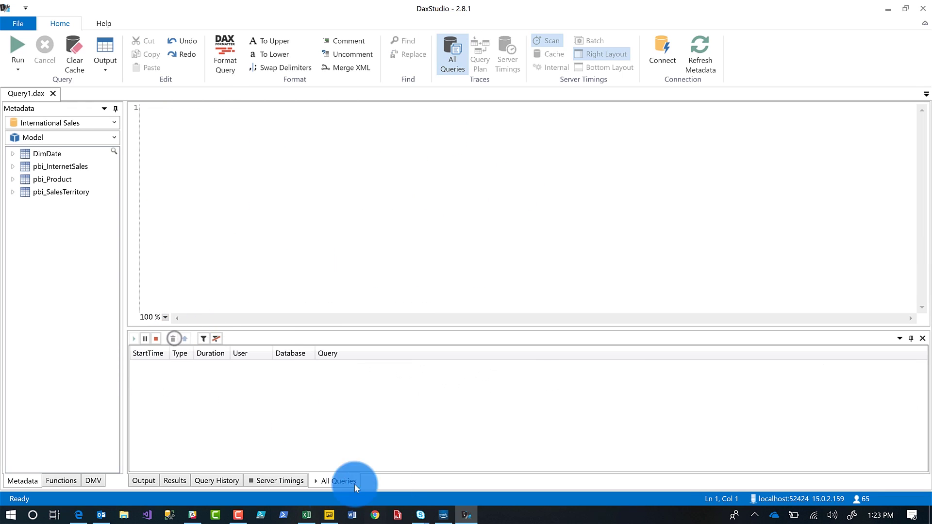
{"action": "left_click", "coordinate": [329, 516]}
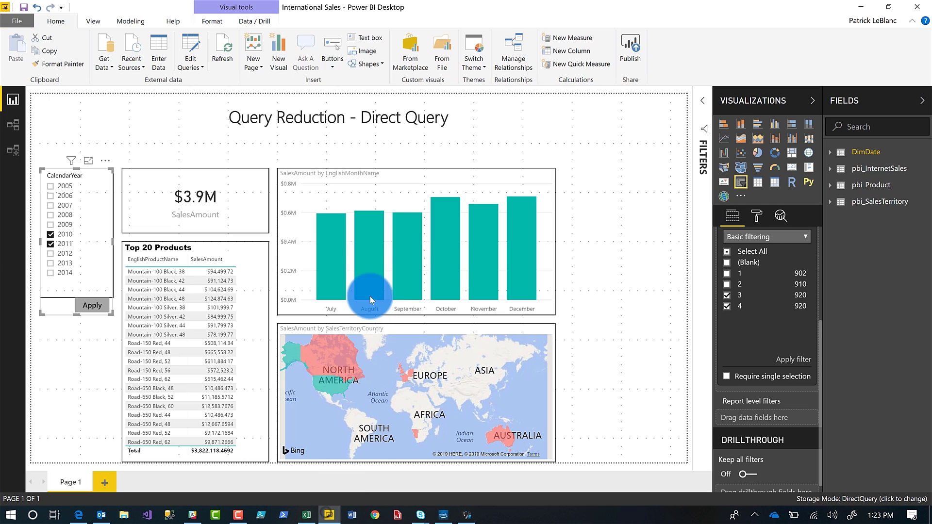
Select years 2011 and 2012 in the slicer without applying, and untick quarter 3
{"action": "left_click", "coordinate": [60, 235]}
{"action": "left_click", "coordinate": [59, 254]}
{"action": "left_click", "coordinate": [727, 296]}
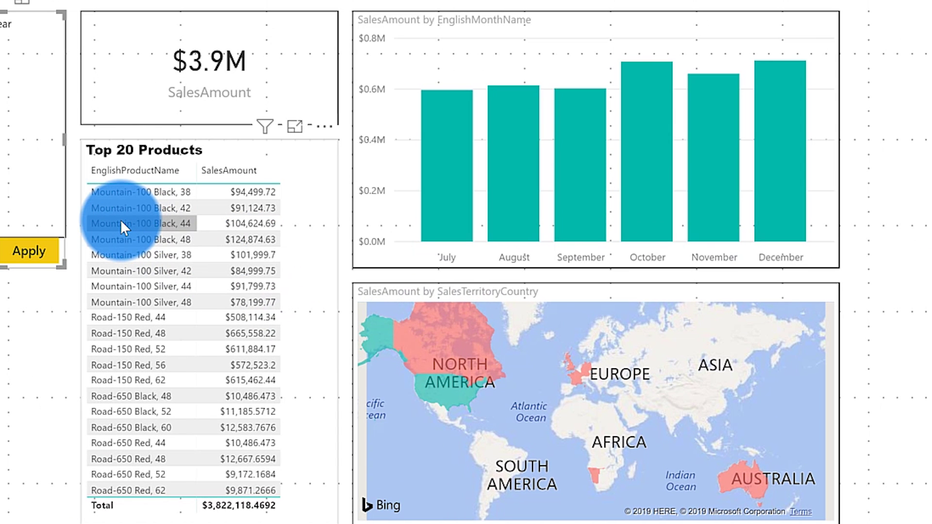
Cross-filter by Mountain-100 products and Canada, ending with August highlighted at $614.56K
{"action": "left_click", "coordinate": [122, 223]}
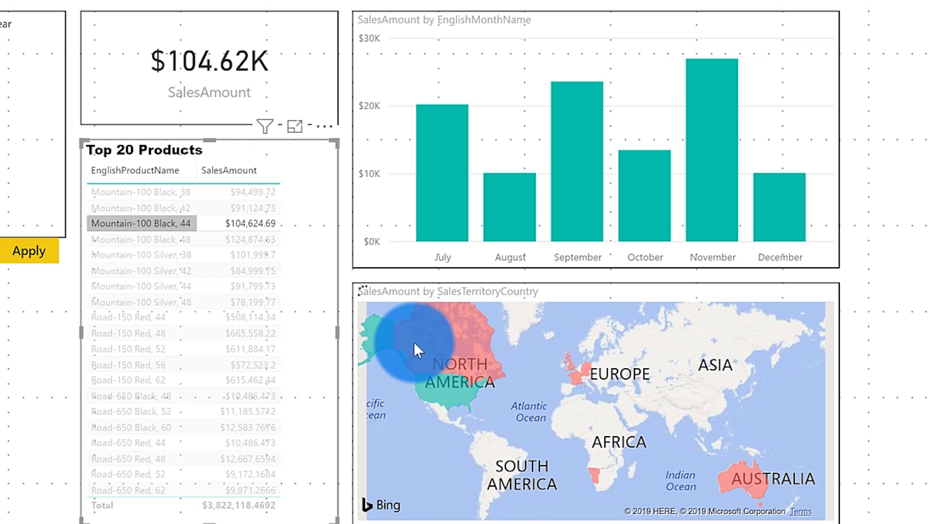
{"action": "left_click", "coordinate": [452, 354]}
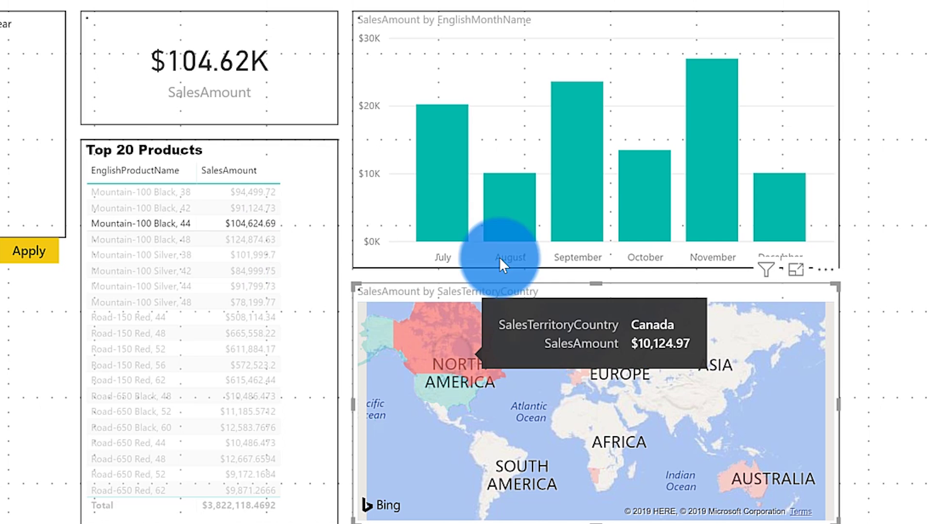
{"action": "left_click", "coordinate": [579, 176]}
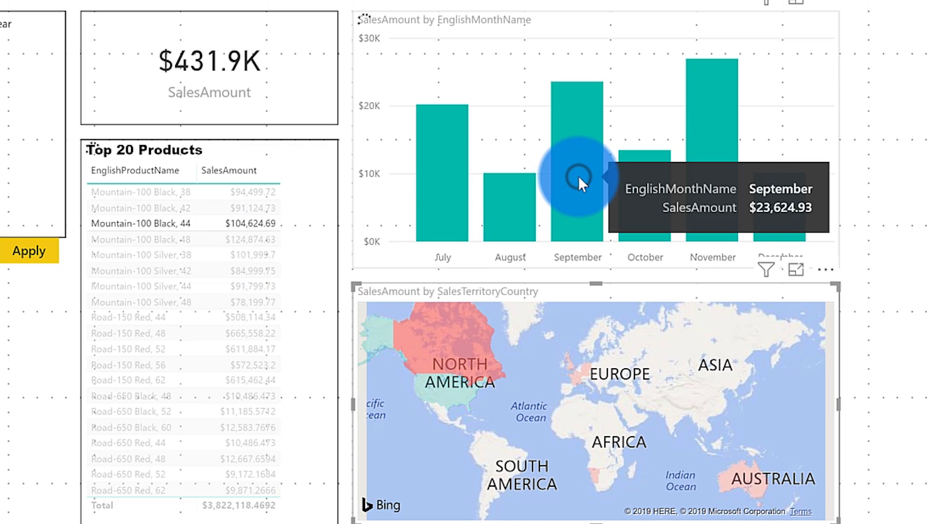
{"action": "left_click", "coordinate": [150, 222]}
{"action": "left_click", "coordinate": [158, 291]}
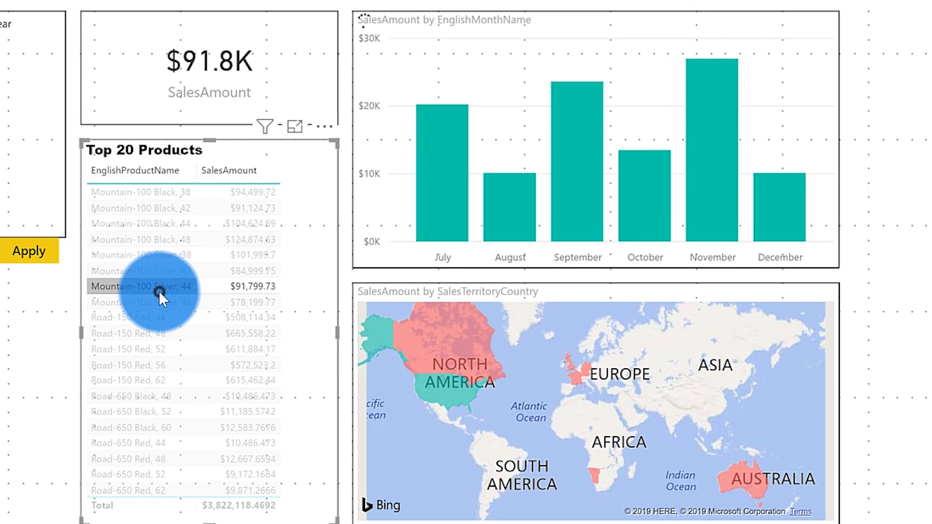
{"action": "left_click", "coordinate": [159, 291]}
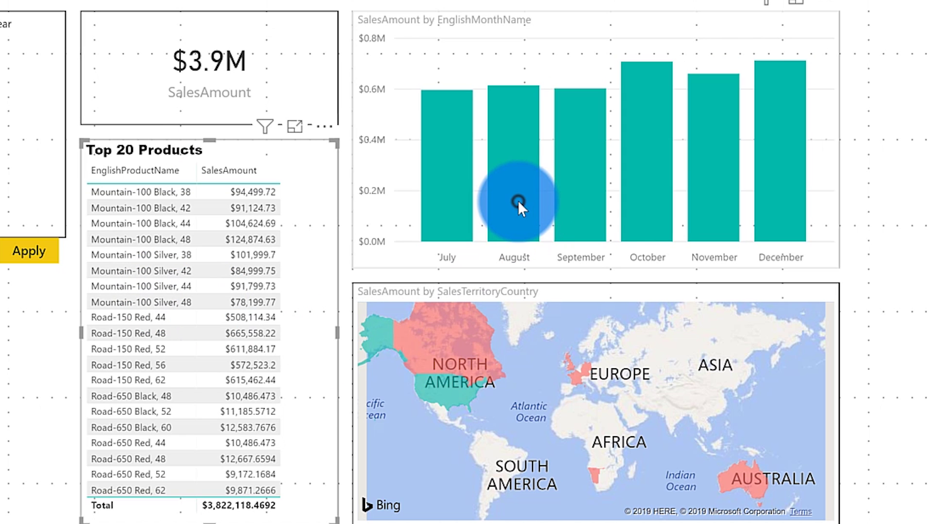
{"action": "left_click", "coordinate": [518, 200]}
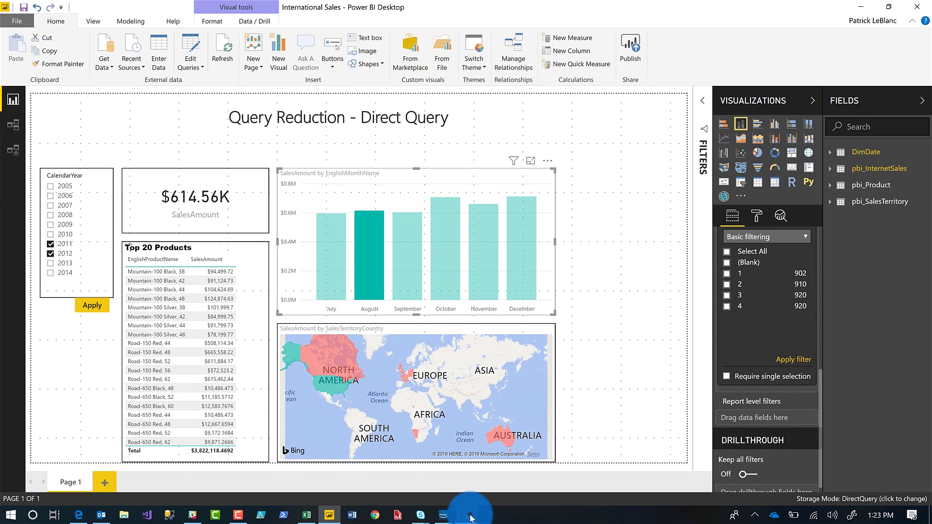
Inspect the resulting queries in DAX Studio, clear its trace, and return to the report
{"action": "left_click", "coordinate": [468, 514]}
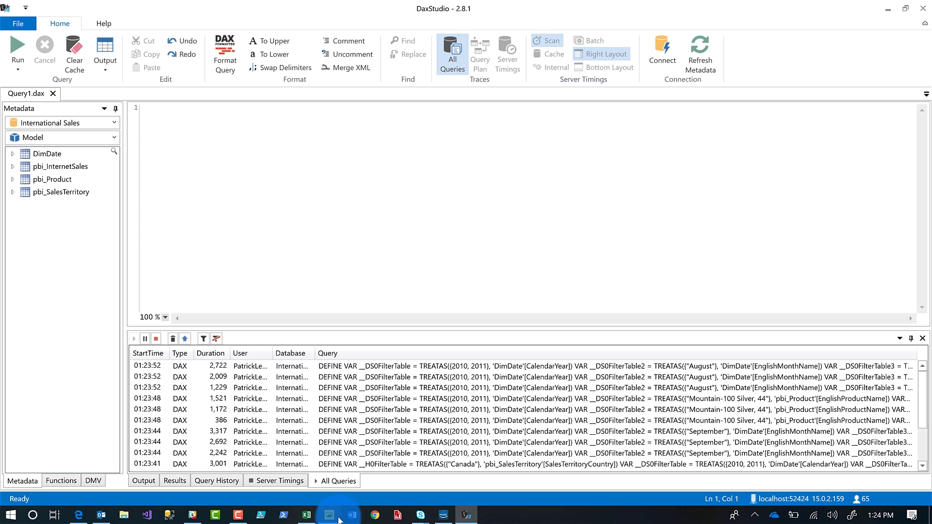
{"action": "left_click", "coordinate": [175, 340]}
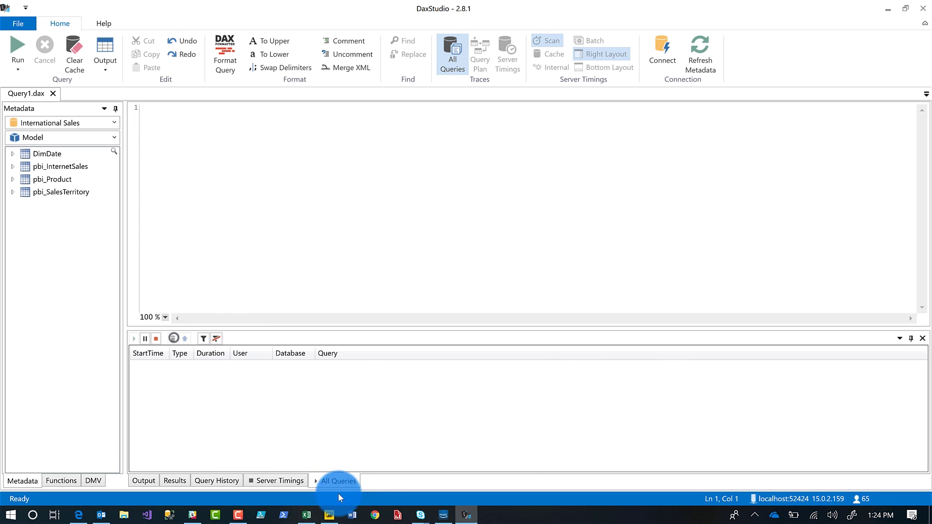
{"action": "left_click", "coordinate": [330, 515]}
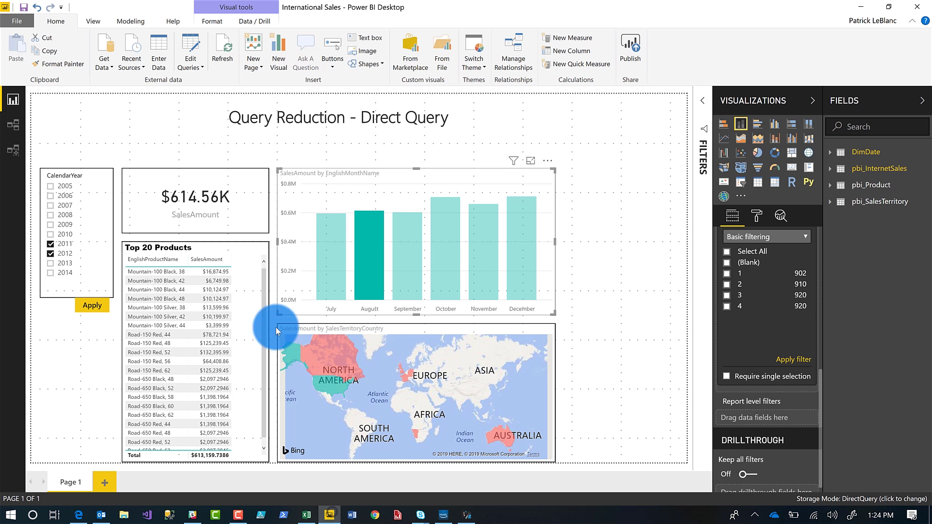
Deselect the August bar to restore $3.9M totals, then select the Top 20 Products table
{"action": "left_click", "coordinate": [357, 279]}
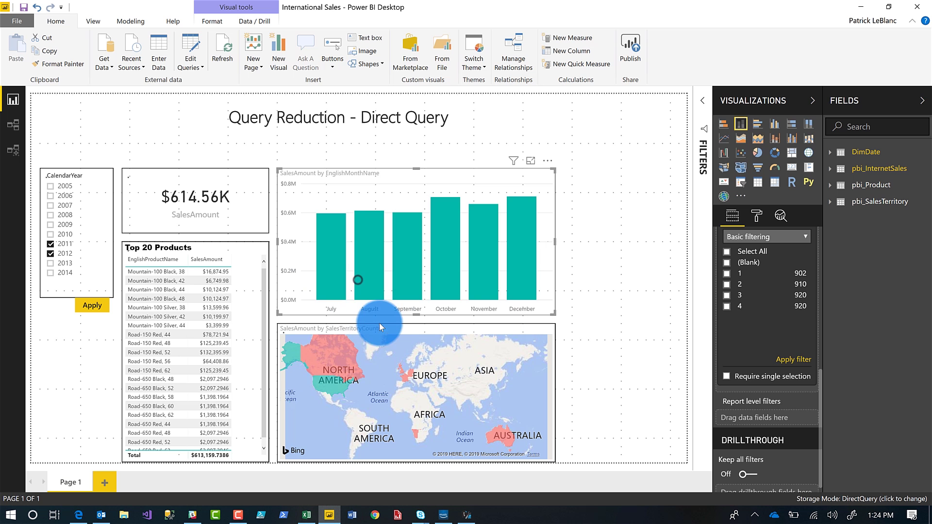
{"action": "left_click", "coordinate": [387, 356]}
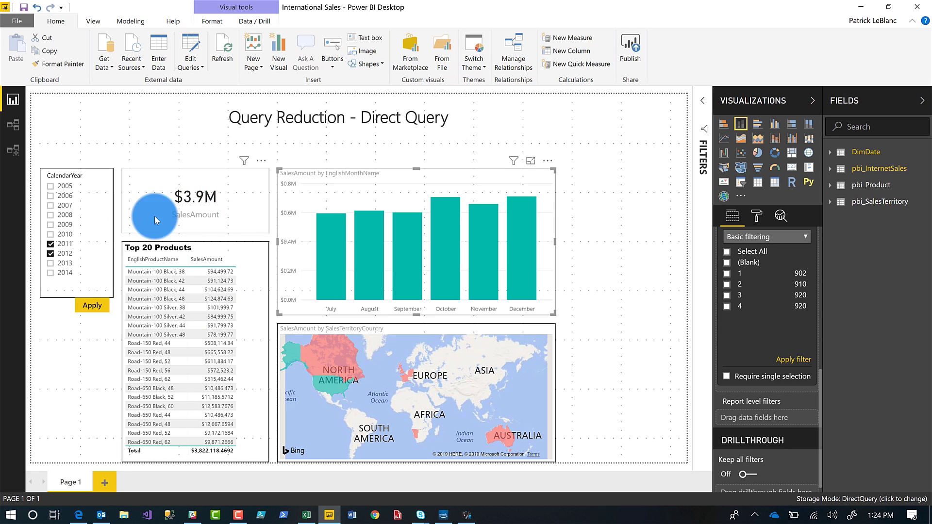
{"action": "left_click", "coordinate": [238, 261]}
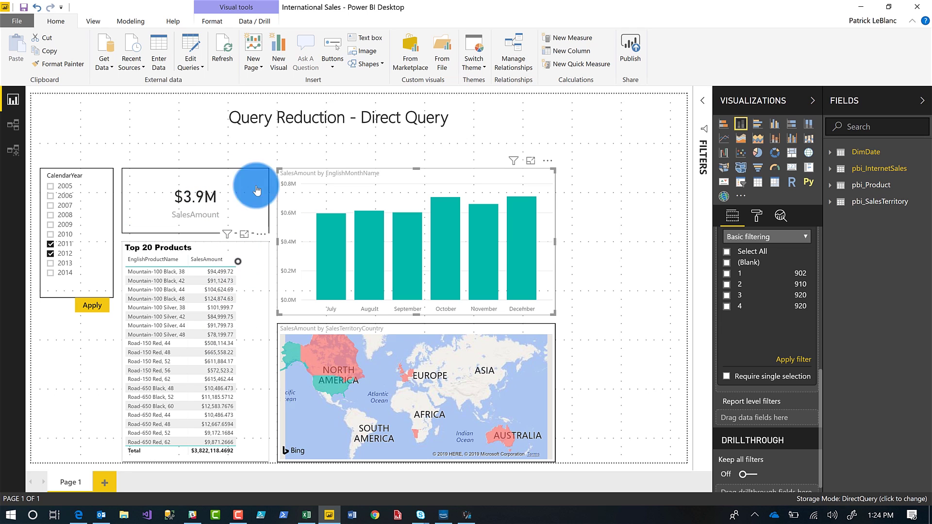
{"action": "left_click", "coordinate": [207, 21]}
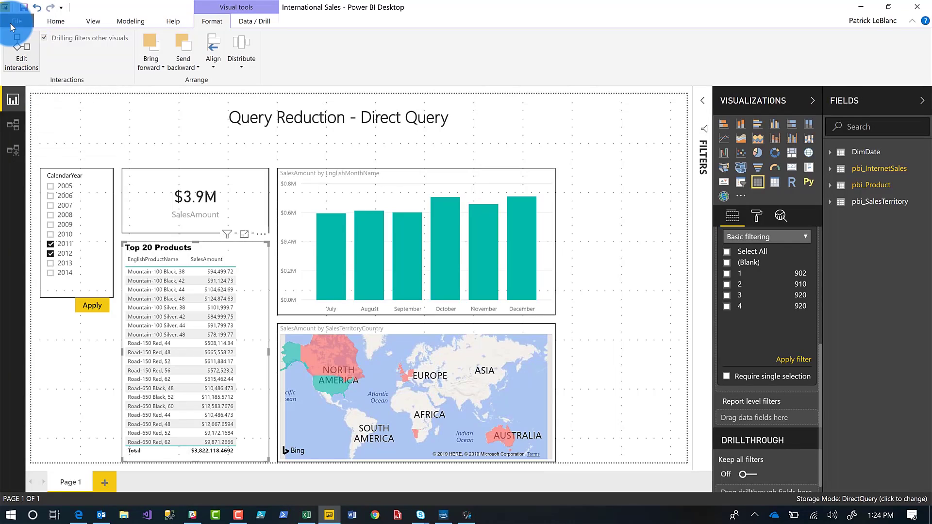
Tick 'Disabling cross highlighting/filtering by default' in the Query reduction options and confirm
{"action": "left_click", "coordinate": [14, 22]}
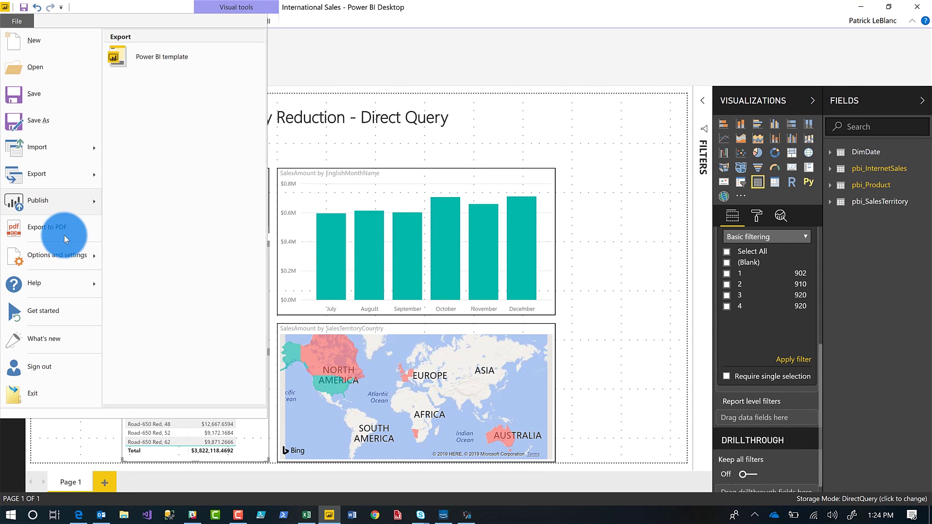
{"action": "mouse_move", "coordinate": [66, 255]}
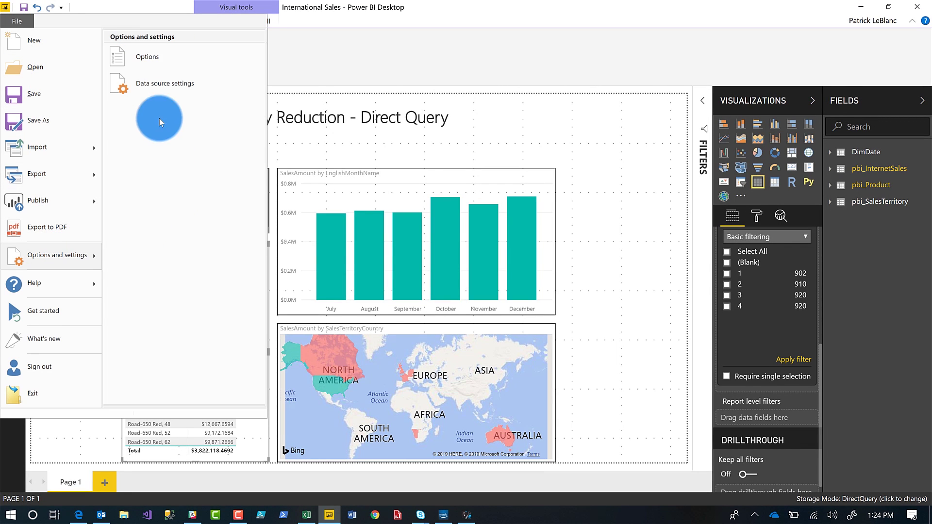
{"action": "left_click", "coordinate": [147, 66]}
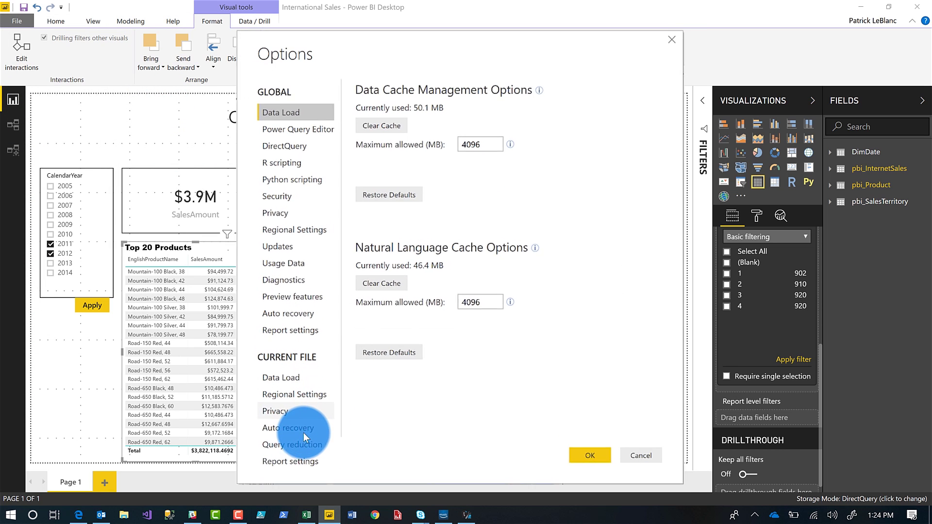
{"action": "left_click", "coordinate": [283, 462]}
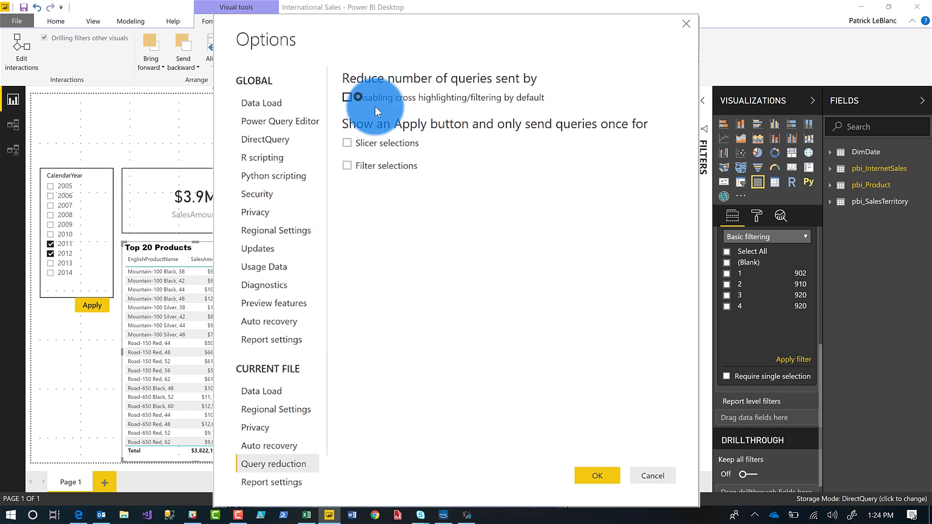
{"action": "left_click", "coordinate": [358, 97]}
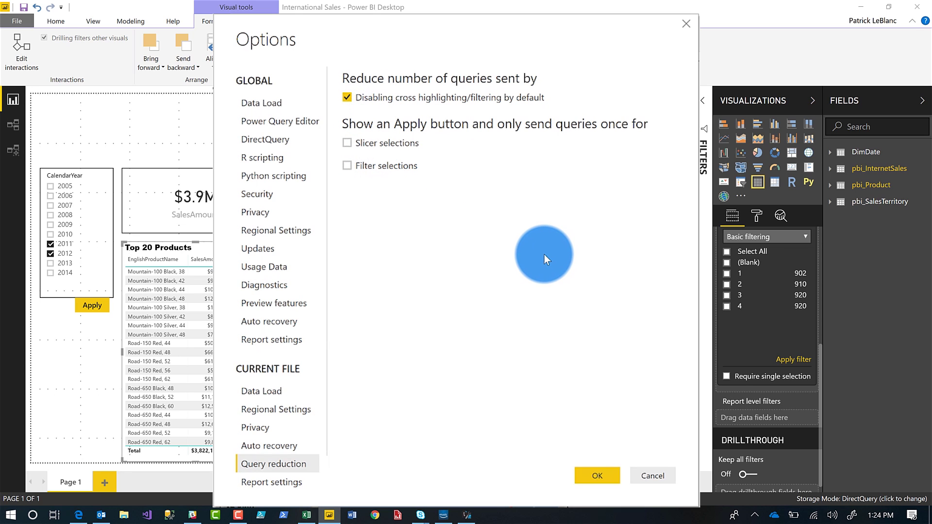
{"action": "left_click", "coordinate": [610, 478]}
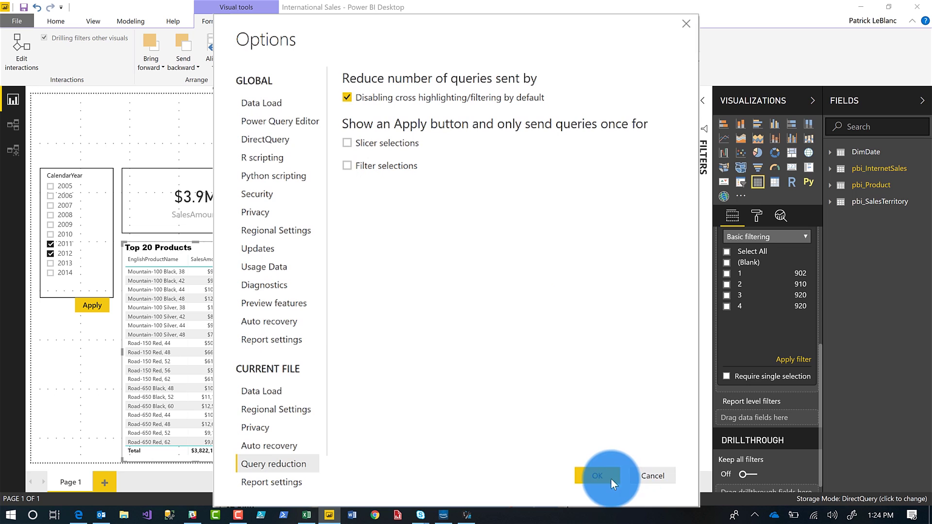
Set the Top 20 Products table's interaction to Filter for the month chart and the map
{"action": "left_click", "coordinate": [17, 45]}
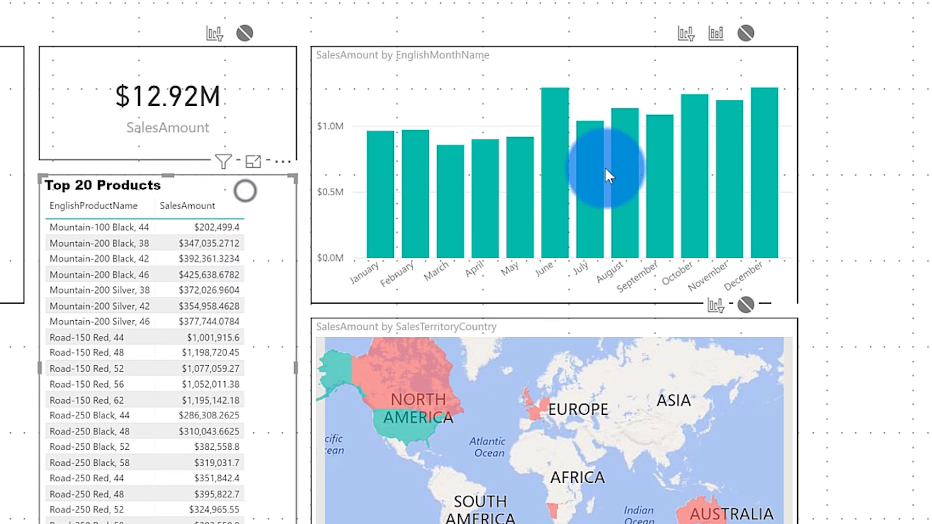
{"action": "left_click", "coordinate": [624, 33]}
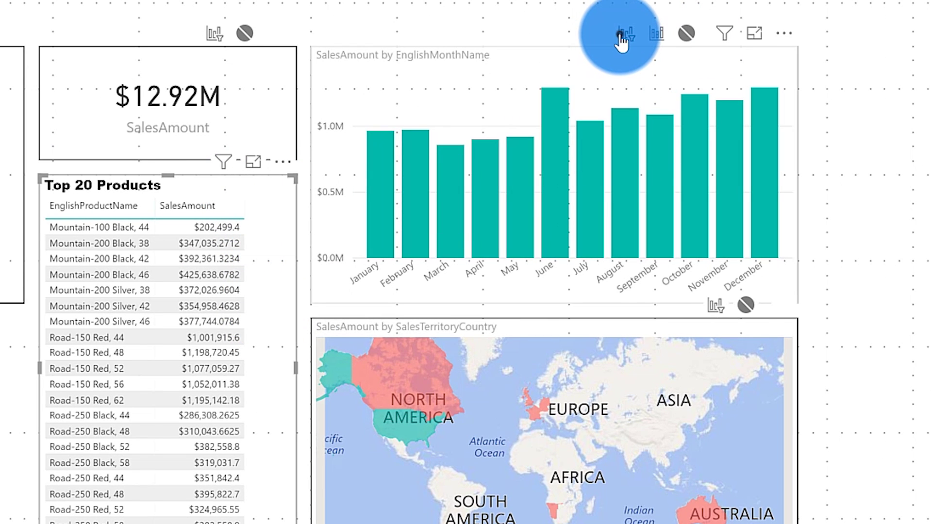
{"action": "left_click", "coordinate": [654, 304]}
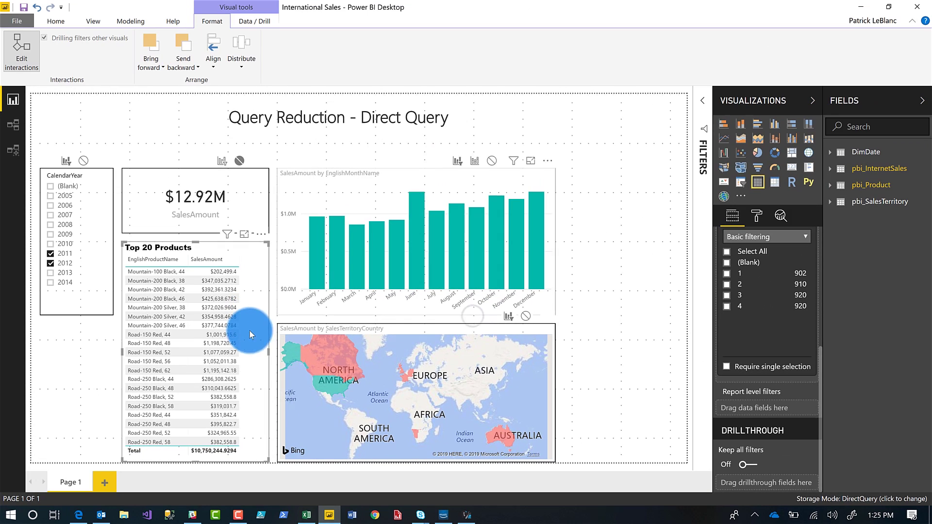
Clear the All Queries trace in DAX Studio and return to the report
{"action": "left_click", "coordinate": [467, 515]}
{"action": "left_click", "coordinate": [179, 338]}
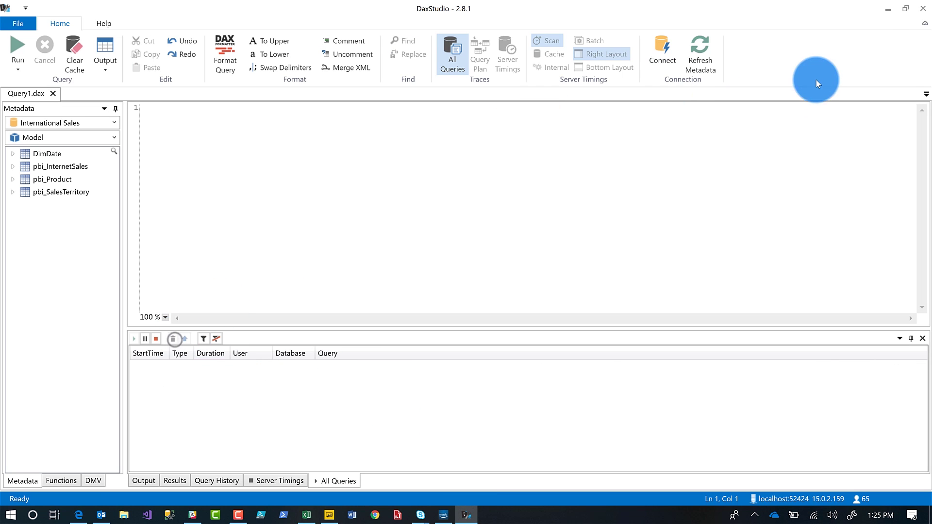
{"action": "left_click", "coordinate": [885, 9]}
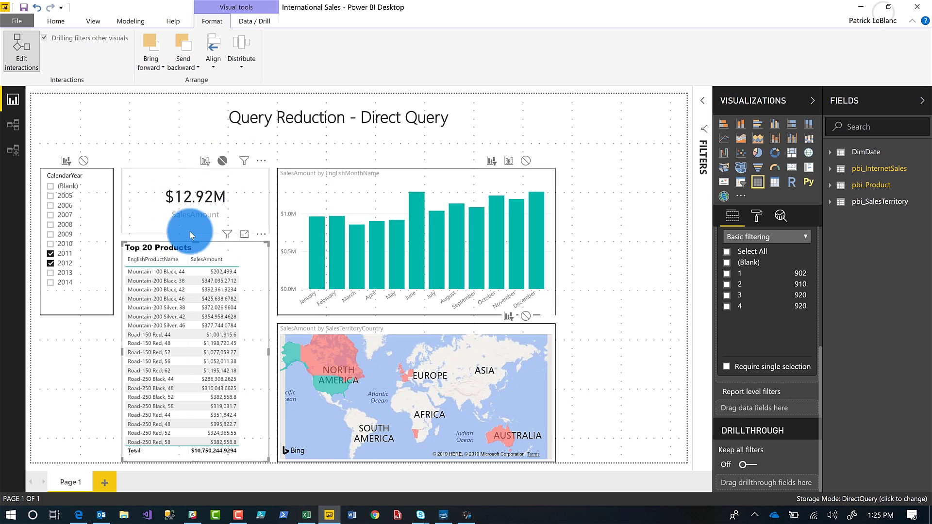
Select Road-150 Red, 56 in the table and check the two traced DAX queries in DAX Studio
{"action": "left_click", "coordinate": [150, 362]}
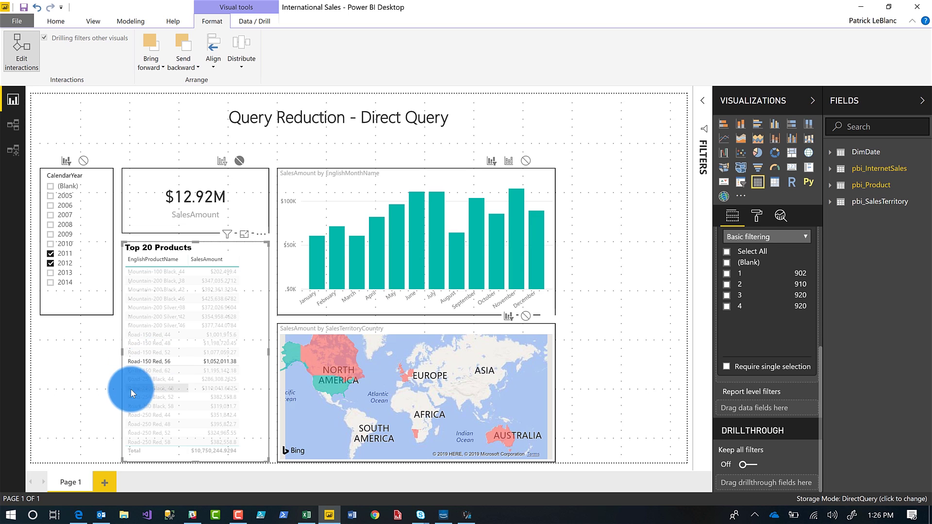
{"action": "left_click", "coordinate": [468, 516]}
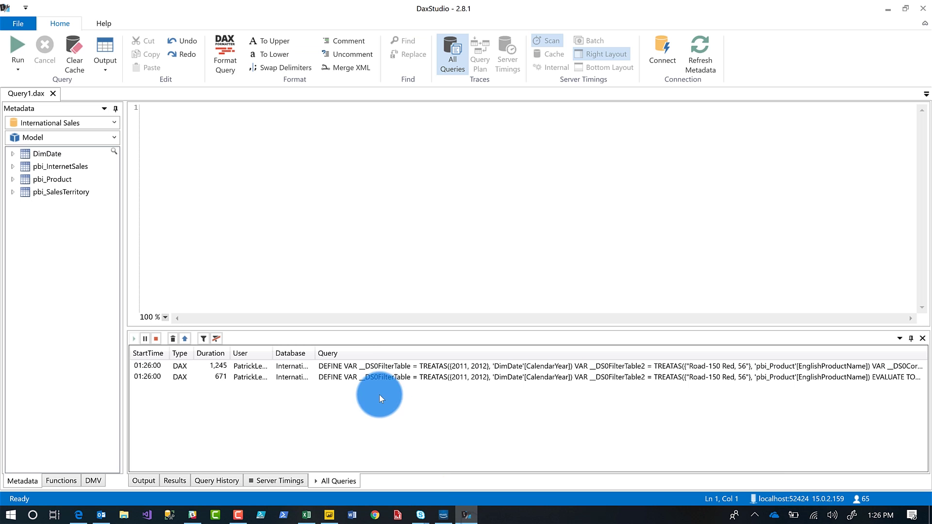